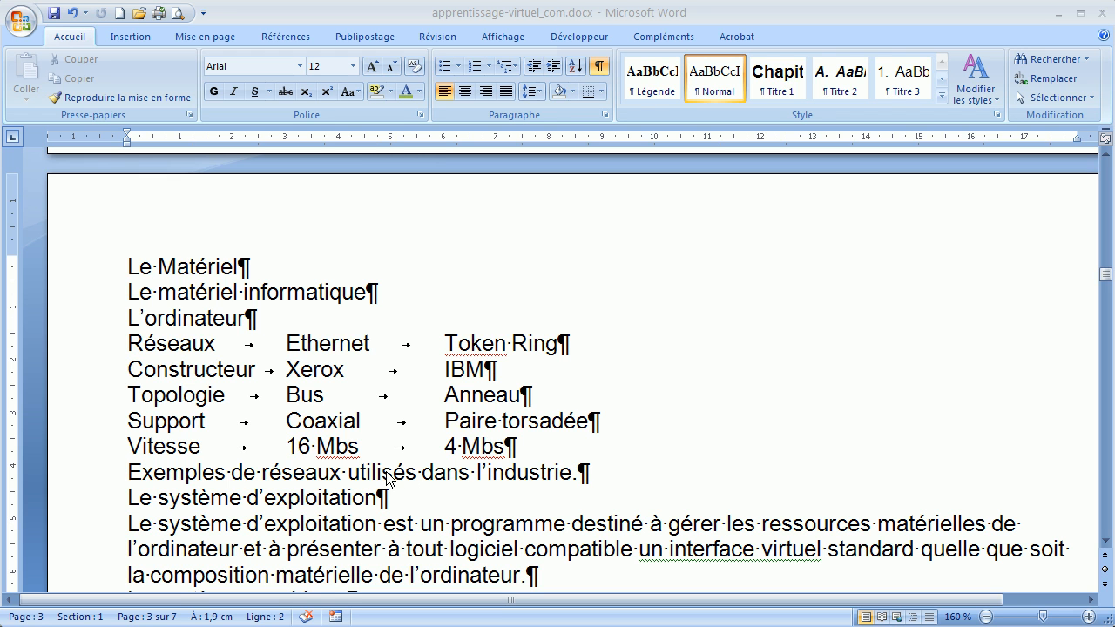
Step: Switch the document from page layout to Outline view
{"action": "left_click", "coordinate": [503, 35]}
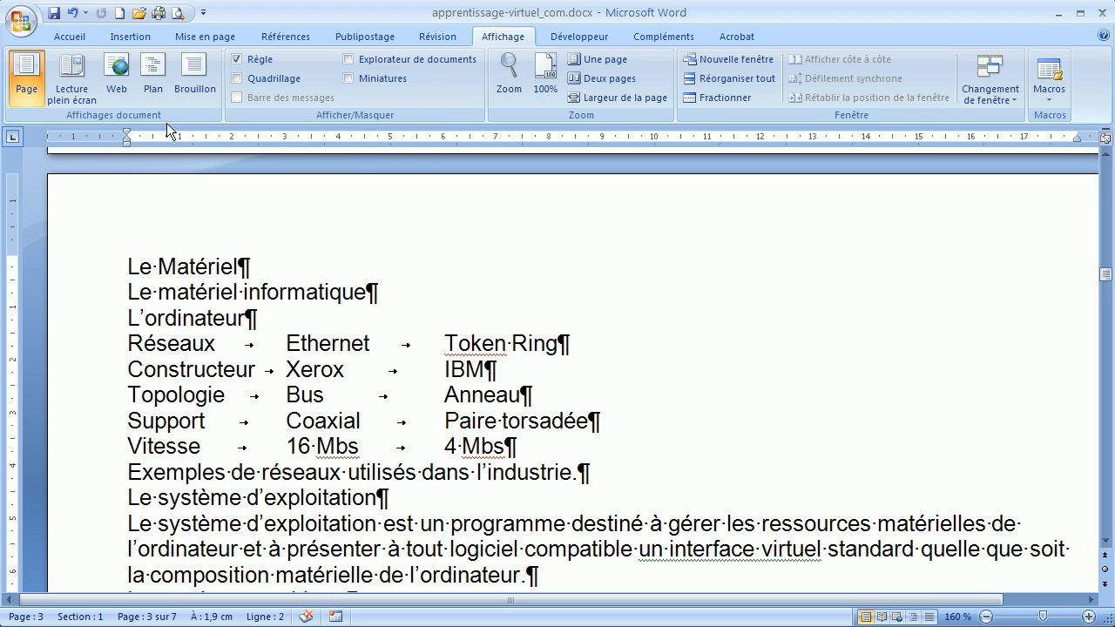
{"action": "left_click", "coordinate": [154, 71]}
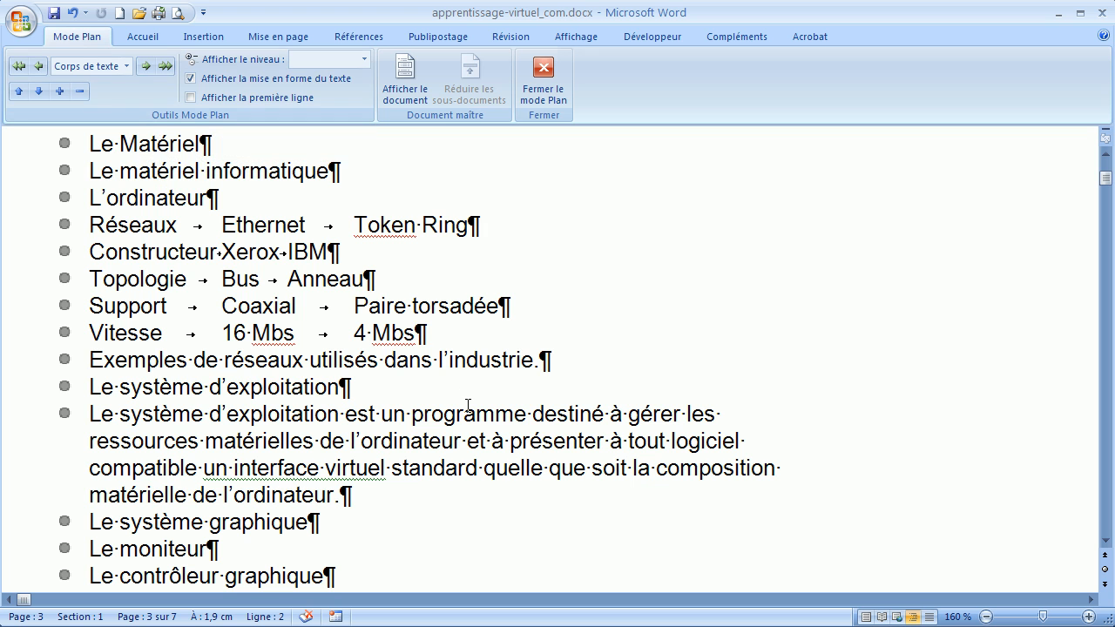
Step: Look through the outline's paragraphs and check the outline level assigned to "Le système de saisie"
{"action": "scroll", "coordinate": [462, 360], "scroll_direction": "down", "scroll_amount": 3}
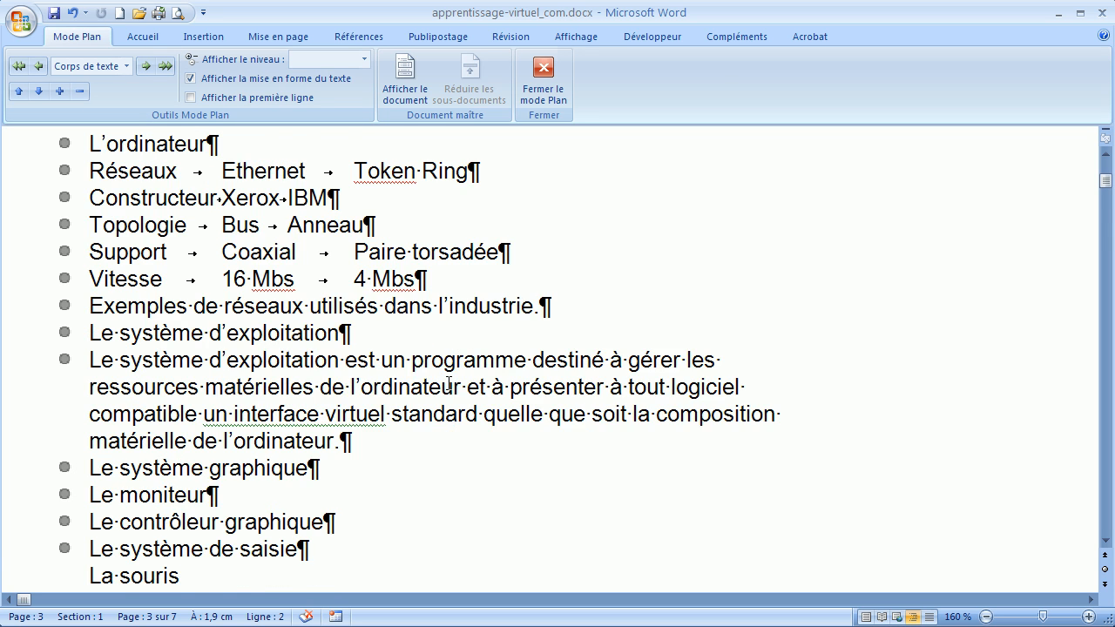
{"action": "scroll", "coordinate": [442, 402], "scroll_direction": "down", "scroll_amount": 1}
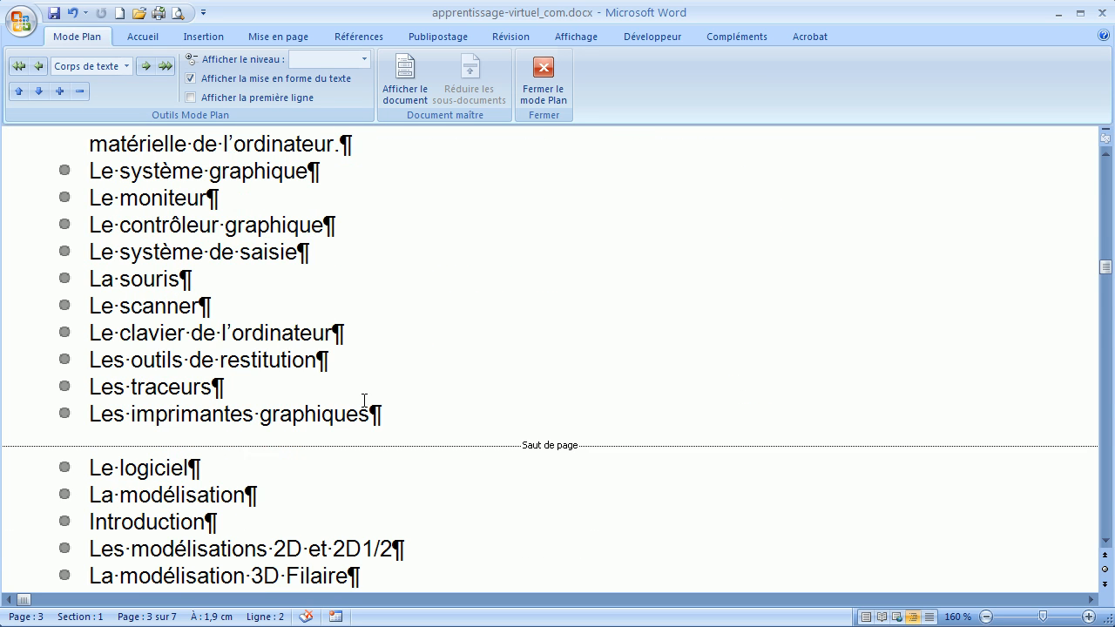
{"action": "scroll", "coordinate": [294, 430], "scroll_direction": "up", "scroll_amount": 6}
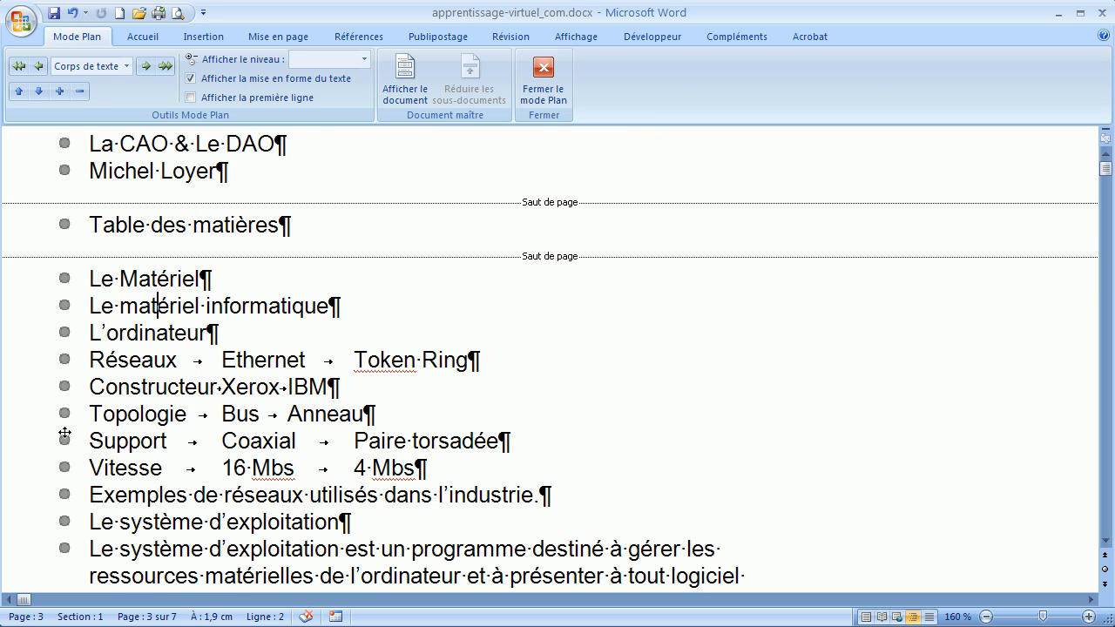
{"action": "scroll", "coordinate": [161, 436], "scroll_direction": "down", "scroll_amount": 3}
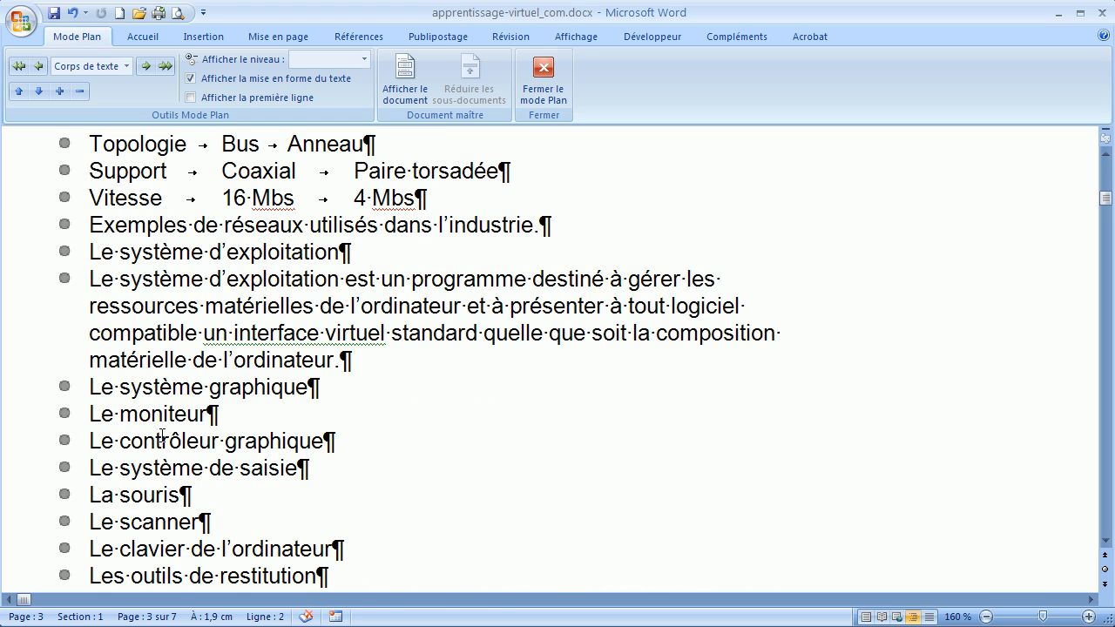
{"action": "scroll", "coordinate": [181, 342], "scroll_direction": "down", "scroll_amount": 2}
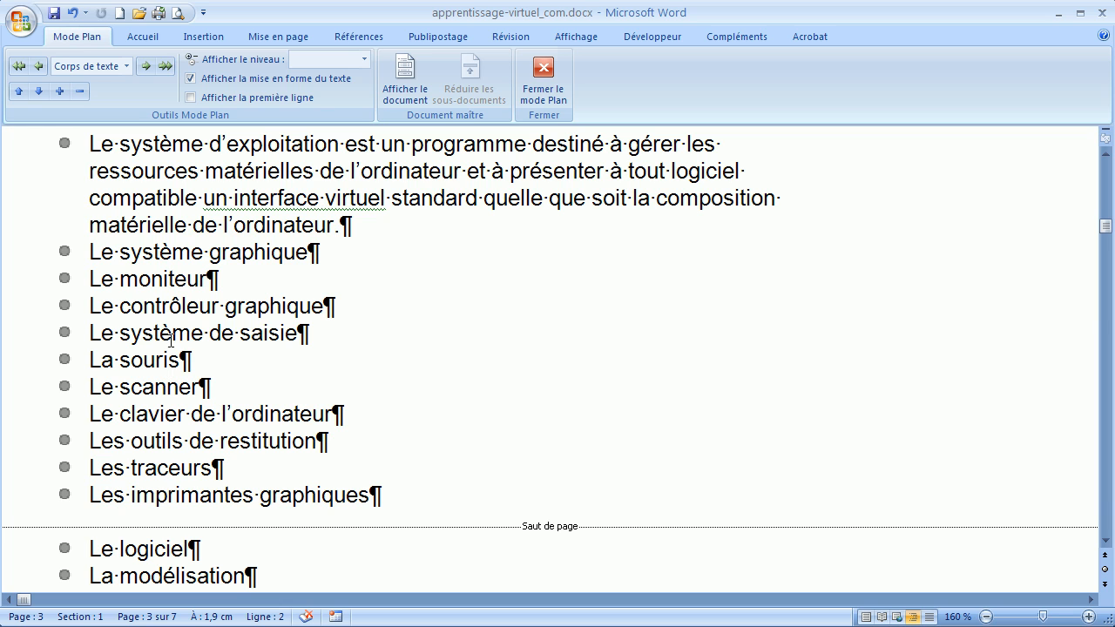
{"action": "left_click", "coordinate": [189, 345]}
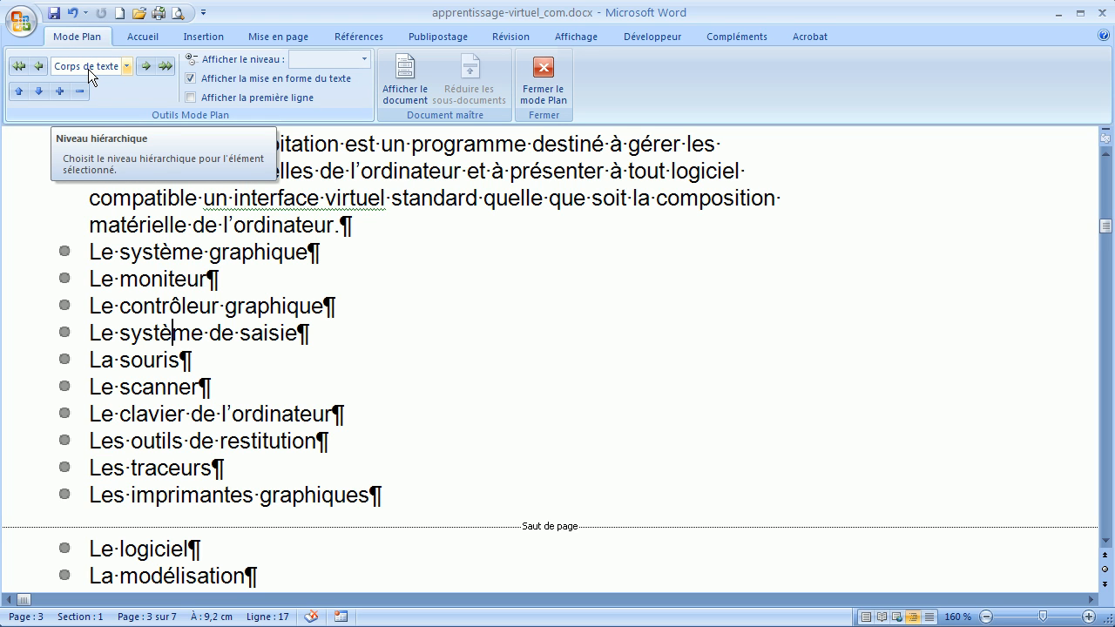
{"action": "scroll", "coordinate": [351, 380], "scroll_direction": "up", "scroll_amount": 1}
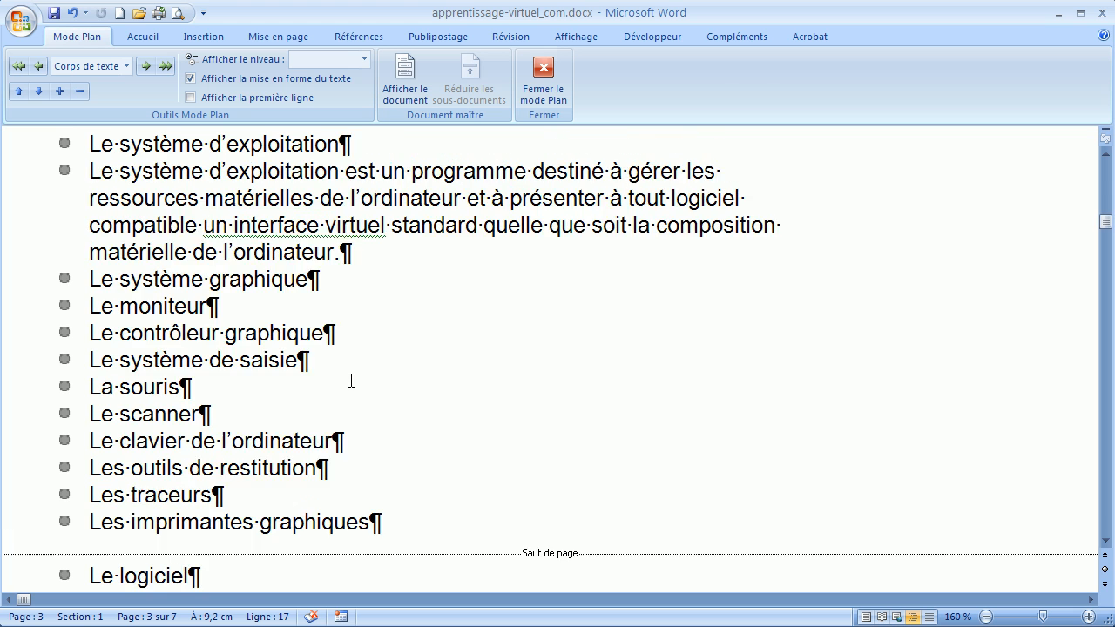
{"action": "scroll", "coordinate": [351, 380], "scroll_direction": "up", "scroll_amount": 5}
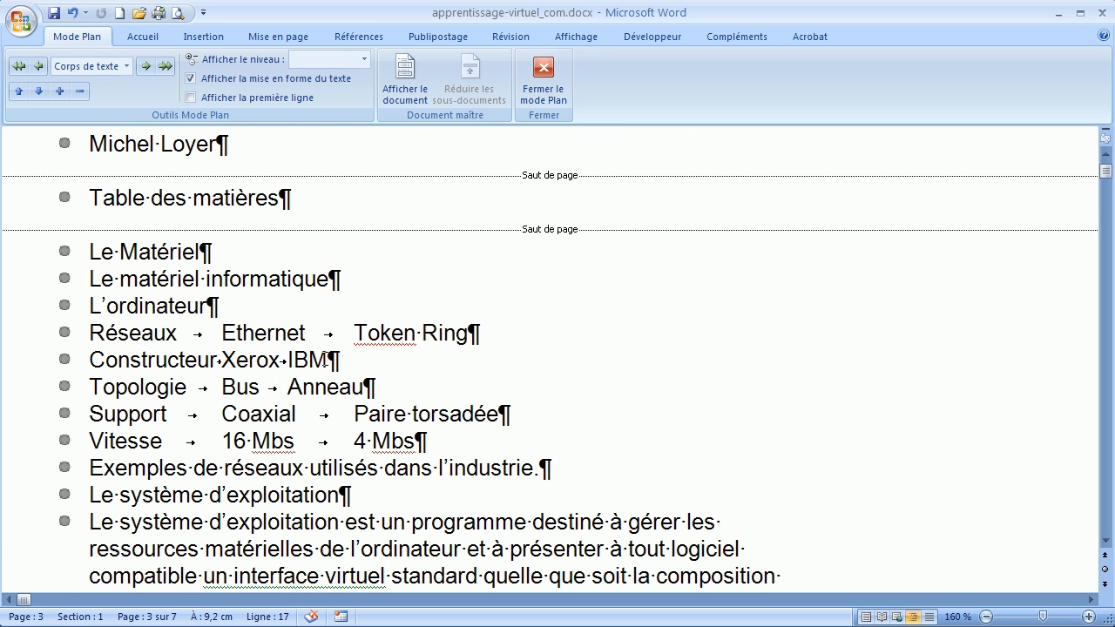
Step: Promote the paragraphs "Le Matériel", "Le logiciel" and "L'utilisateur" to outline level 1 as chapter headings
{"action": "left_click", "coordinate": [139, 252]}
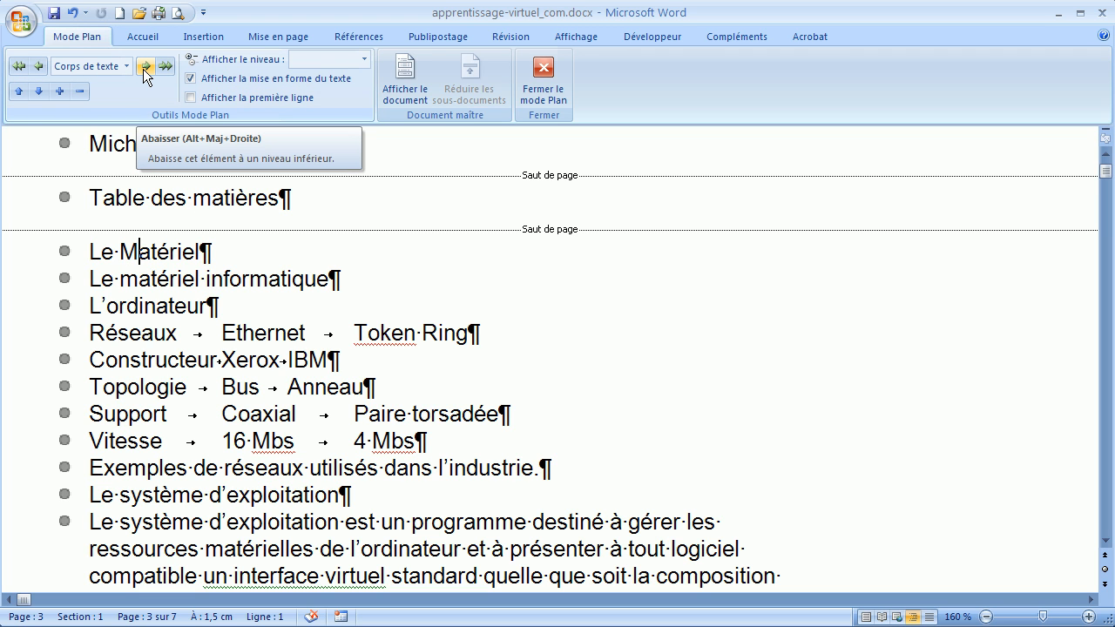
{"action": "left_click", "coordinate": [38, 69]}
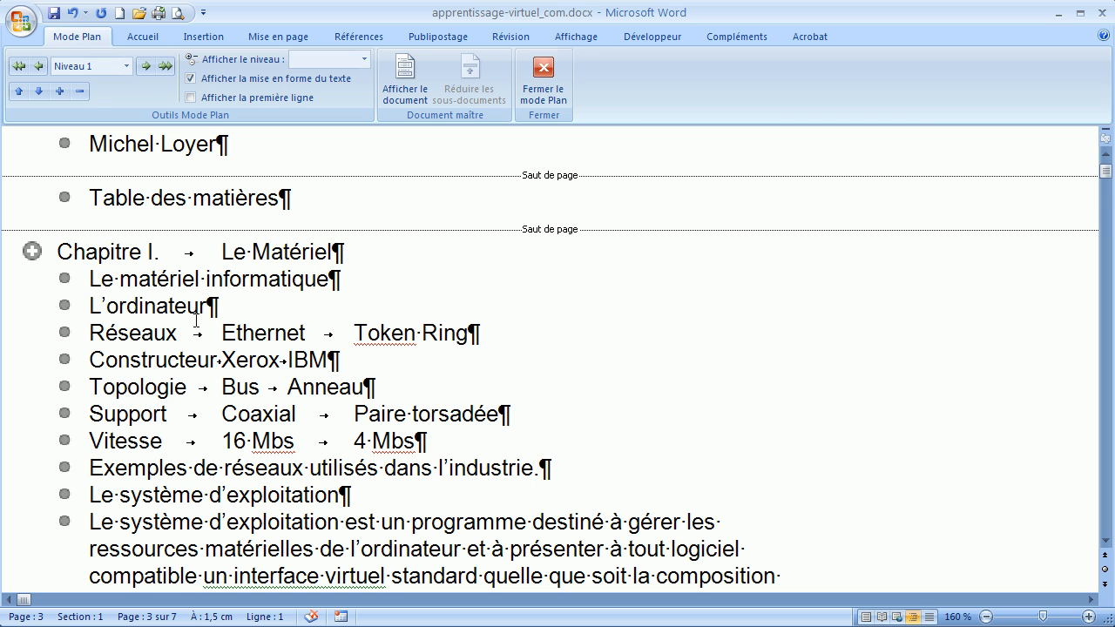
{"action": "scroll", "coordinate": [195, 319], "scroll_direction": "down", "scroll_amount": 3}
{"action": "scroll", "coordinate": [196, 319], "scroll_direction": "down", "scroll_amount": 5}
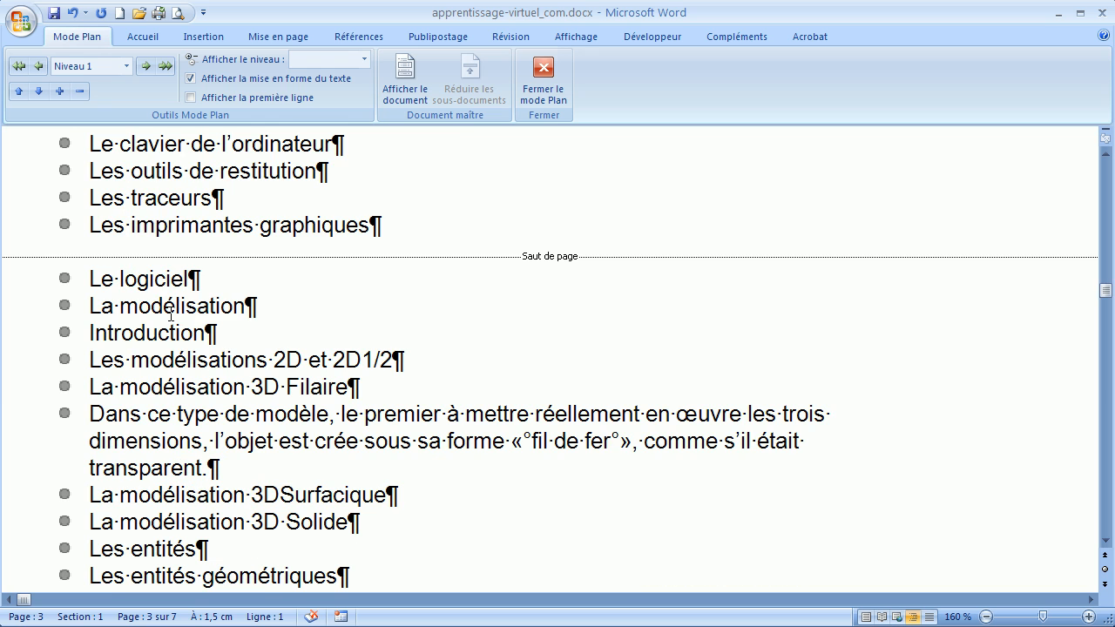
{"action": "left_click", "coordinate": [161, 281]}
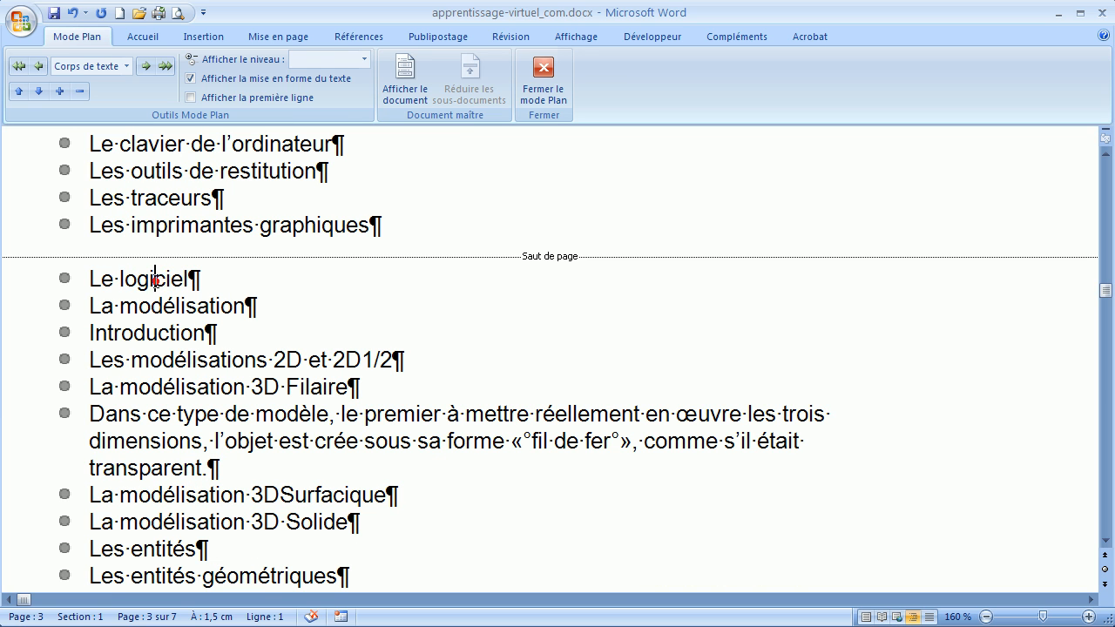
{"action": "left_click", "coordinate": [38, 66]}
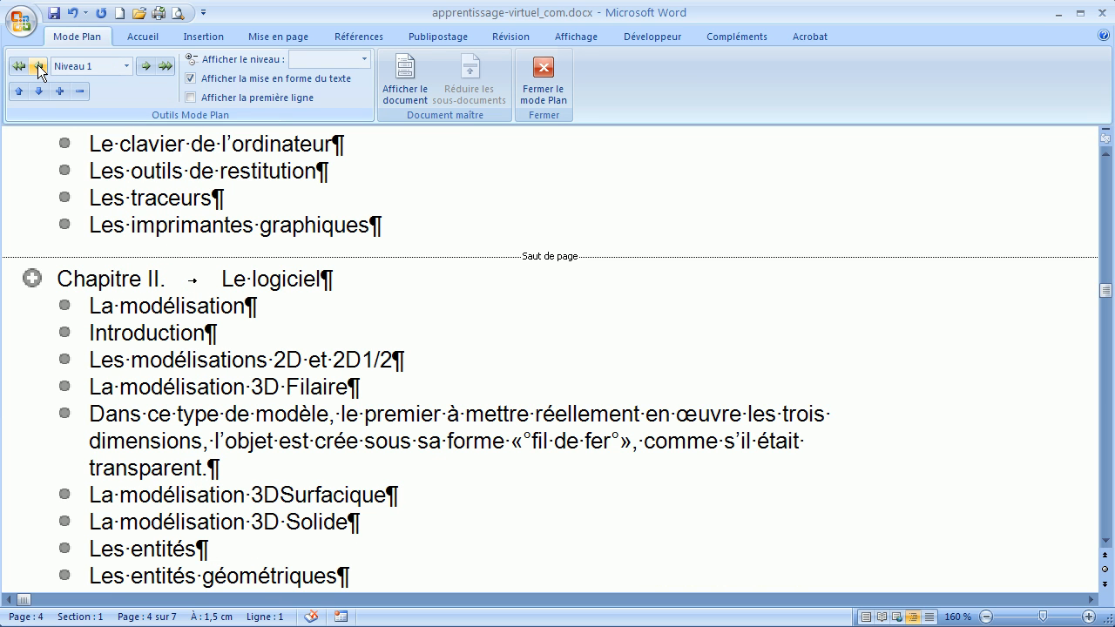
{"action": "scroll", "coordinate": [169, 259], "scroll_direction": "down", "scroll_amount": 6}
{"action": "left_click", "coordinate": [136, 331]}
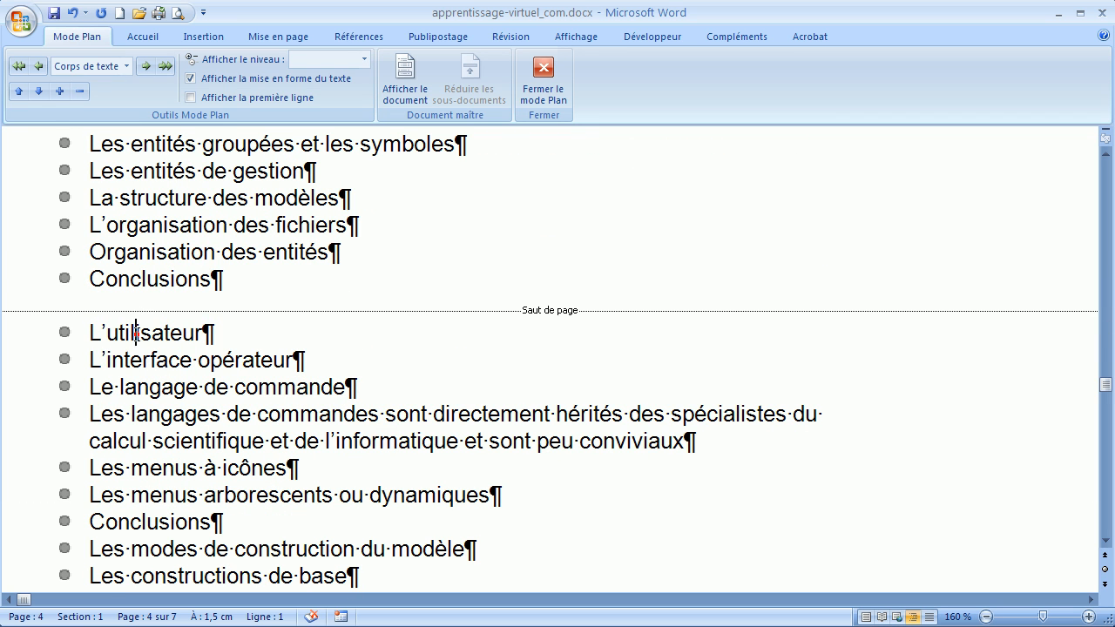
{"action": "left_click", "coordinate": [44, 65]}
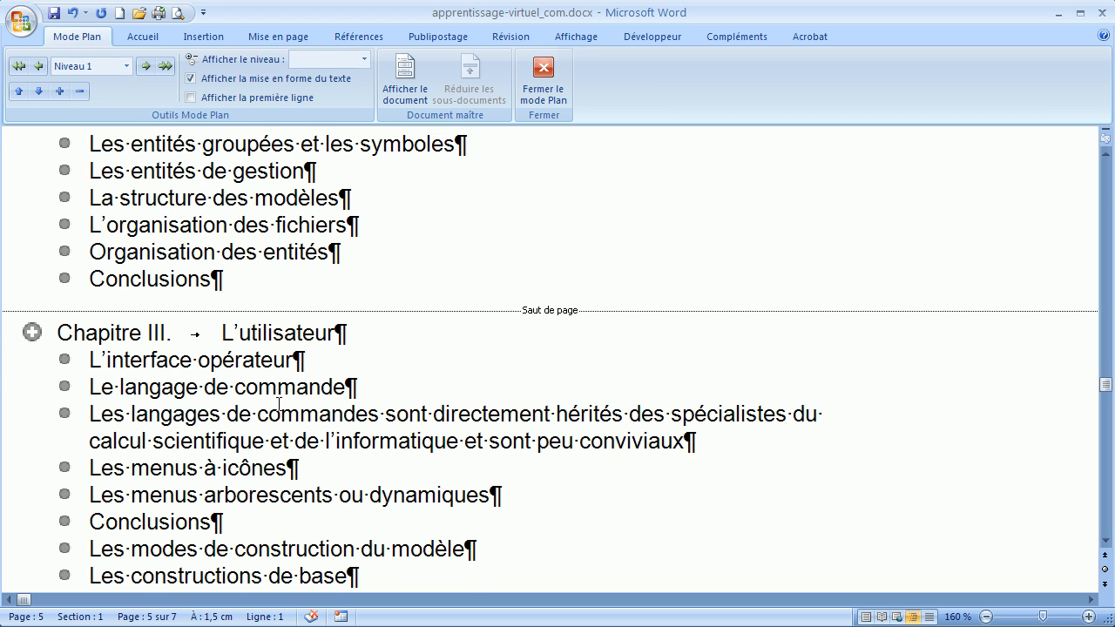
Step: Set the paragraph "Le matériel informatique" under the chapter "Le Matériel" to outline level 2
{"action": "scroll", "coordinate": [278, 403], "scroll_direction": "up", "scroll_amount": 12}
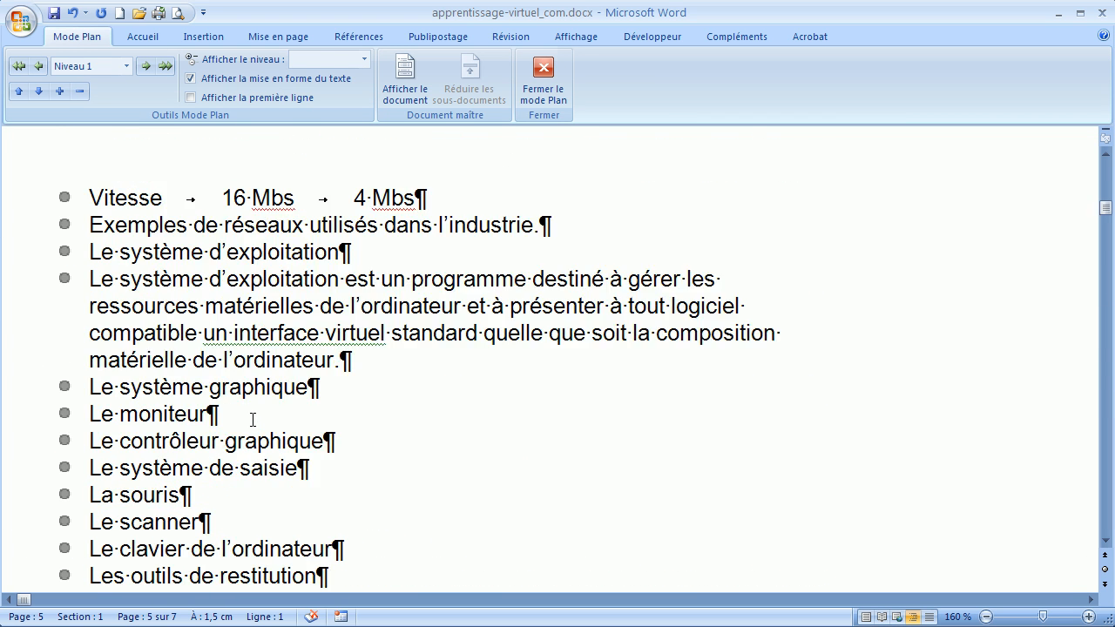
{"action": "scroll", "coordinate": [252, 419], "scroll_direction": "up", "scroll_amount": 3}
{"action": "scroll", "coordinate": [265, 415], "scroll_direction": "down", "scroll_amount": 1}
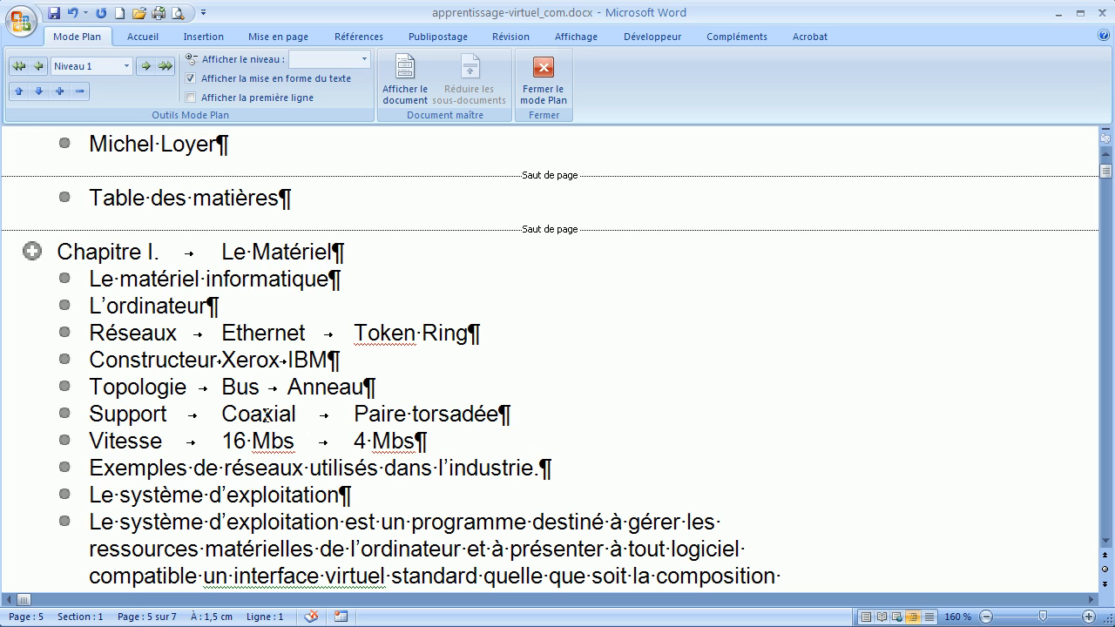
{"action": "left_click", "coordinate": [241, 281]}
{"action": "left_click", "coordinate": [146, 68]}
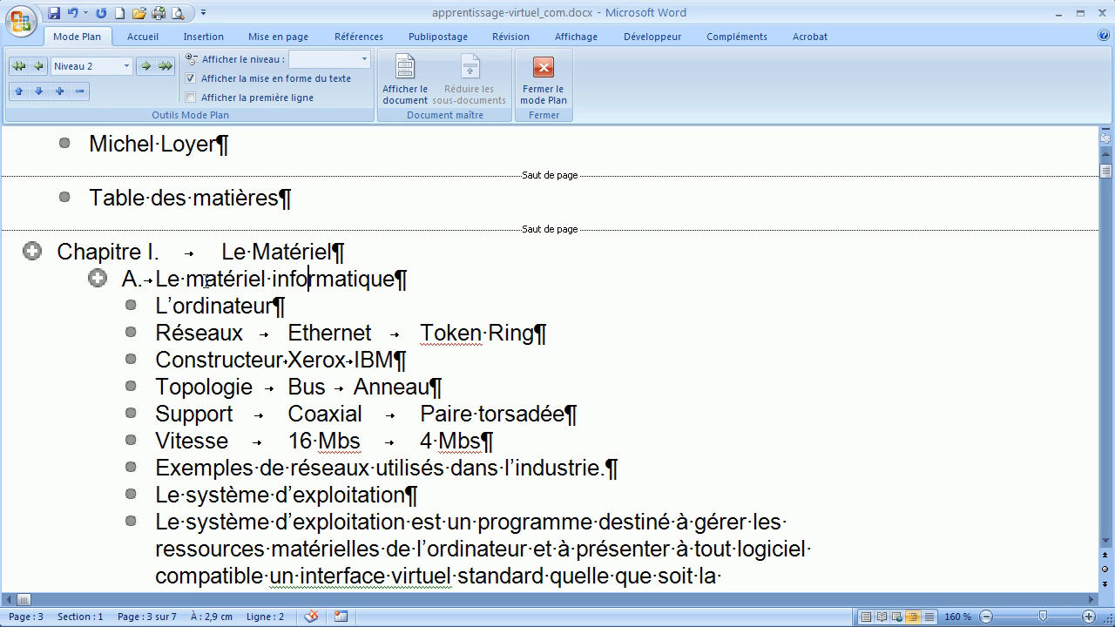
Step: Turn the short paragraph "Le système d'exploitation" in the first chapter into a level 2 heading
{"action": "left_click", "coordinate": [203, 493]}
{"action": "left_click", "coordinate": [145, 67]}
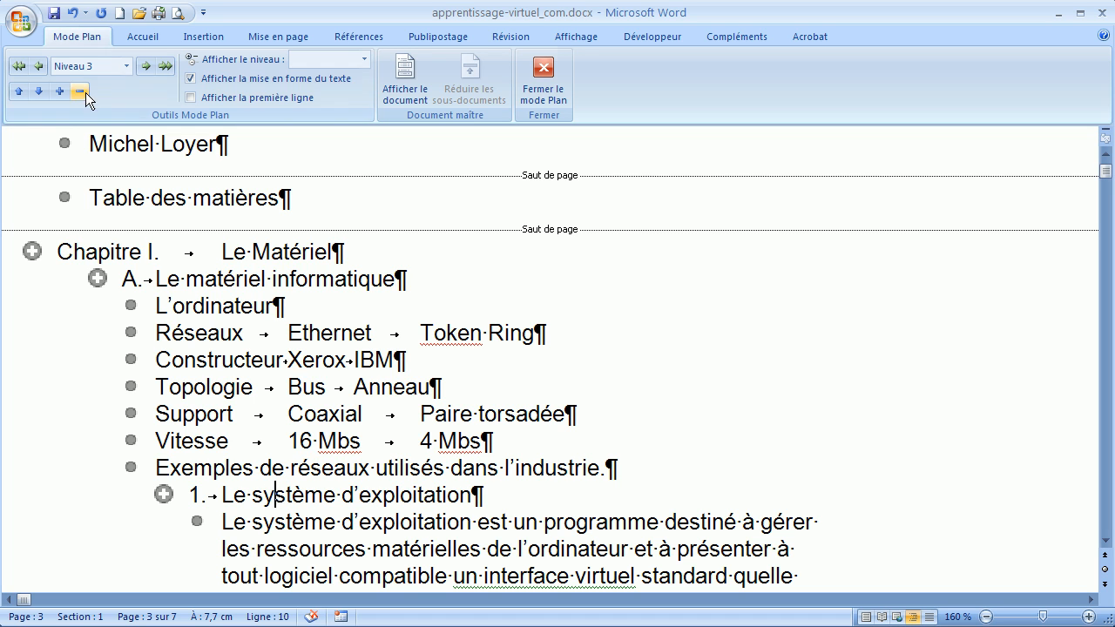
{"action": "left_click", "coordinate": [36, 65]}
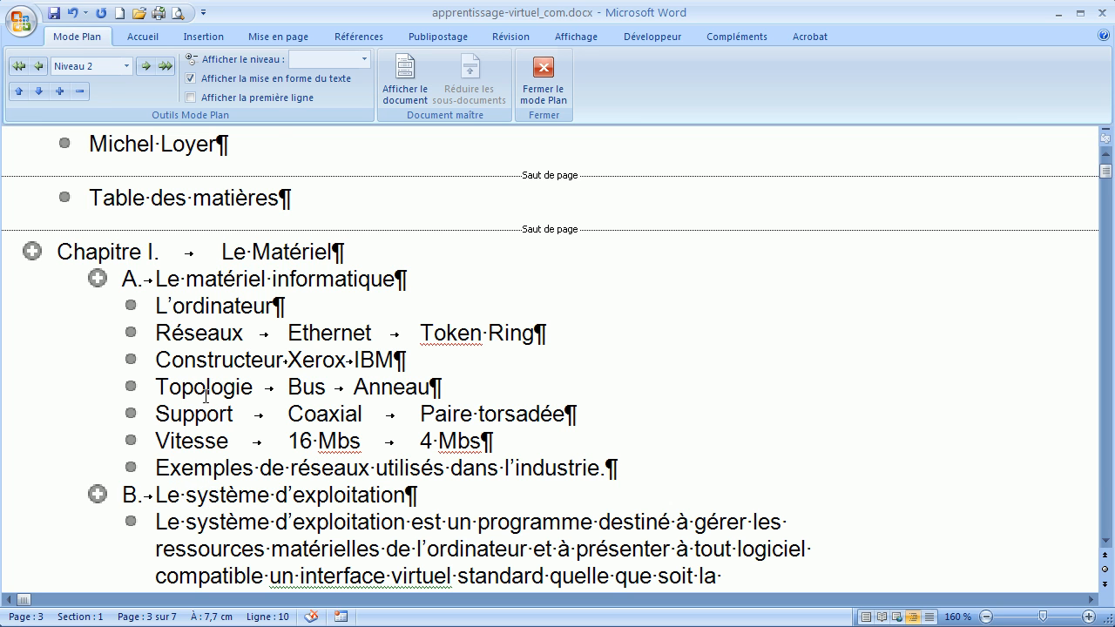
Step: Set the paragraph "La modélisation" under the chapter "Le logiciel" to outline level 2
{"action": "scroll", "coordinate": [204, 409], "scroll_direction": "down", "scroll_amount": 7}
{"action": "scroll", "coordinate": [195, 331], "scroll_direction": "down", "scroll_amount": 1}
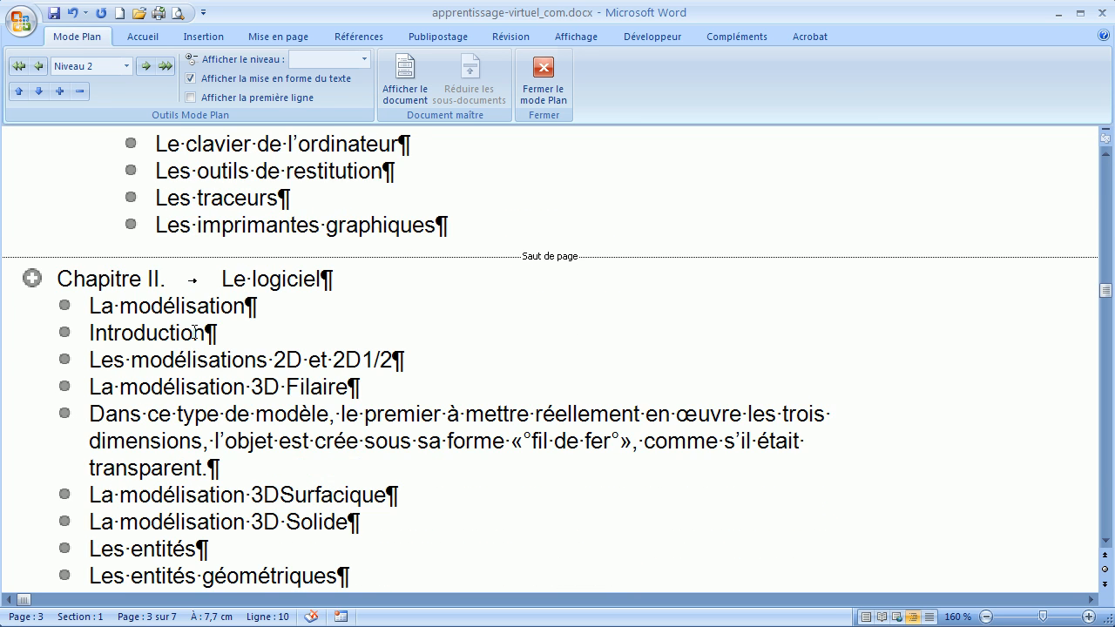
{"action": "left_click", "coordinate": [170, 306]}
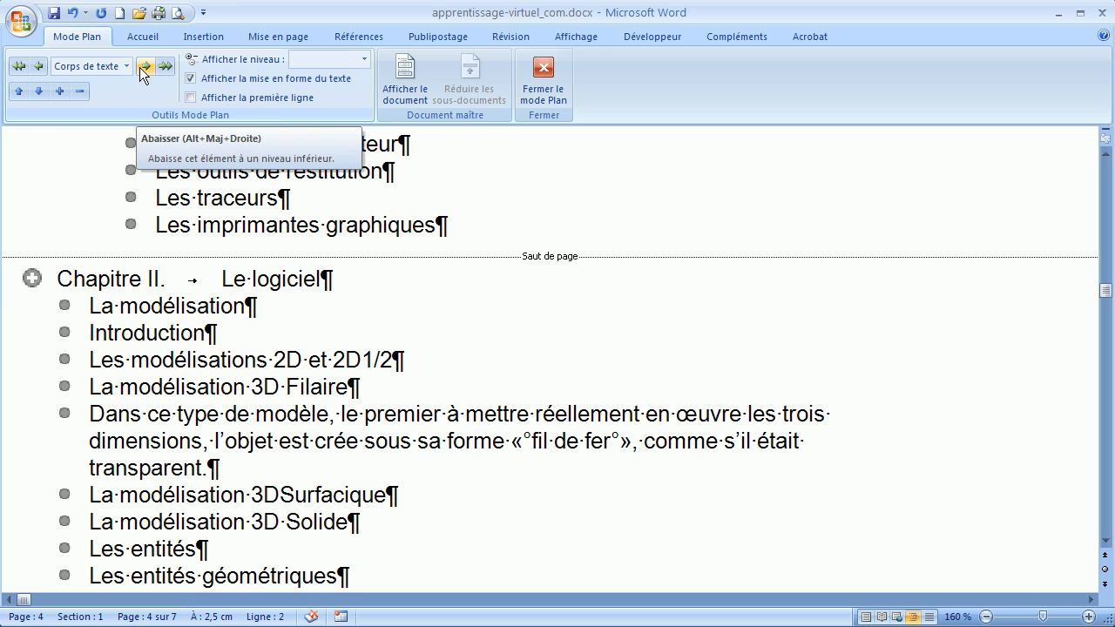
{"action": "left_click", "coordinate": [145, 68]}
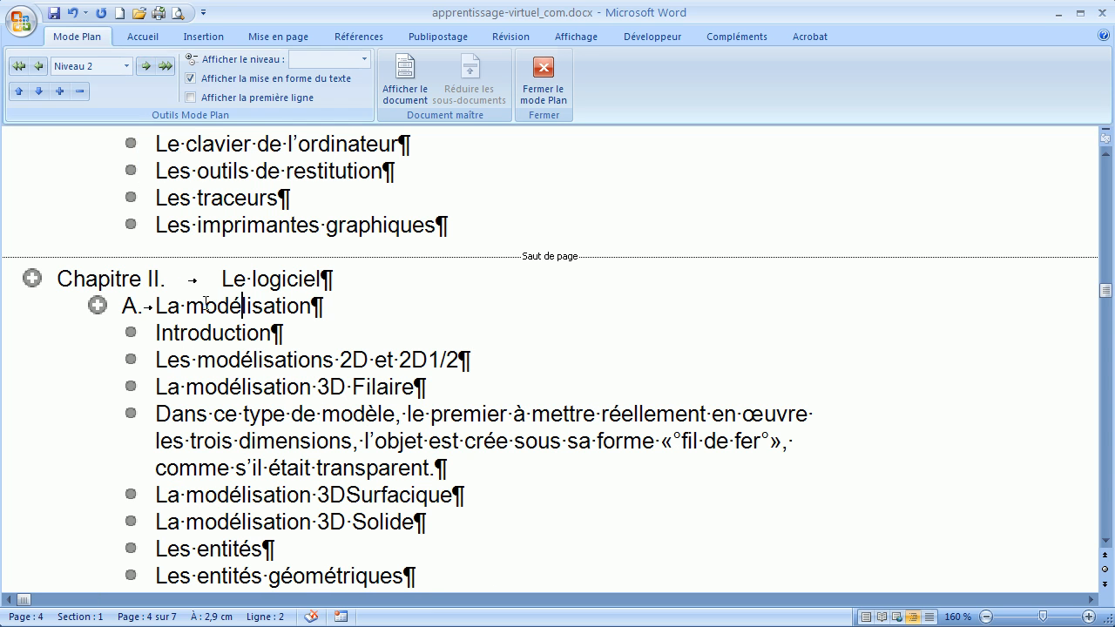
Step: Set "La modélisation 3DSurfacique" to outline level 2 and return it to body text
{"action": "left_click", "coordinate": [218, 499]}
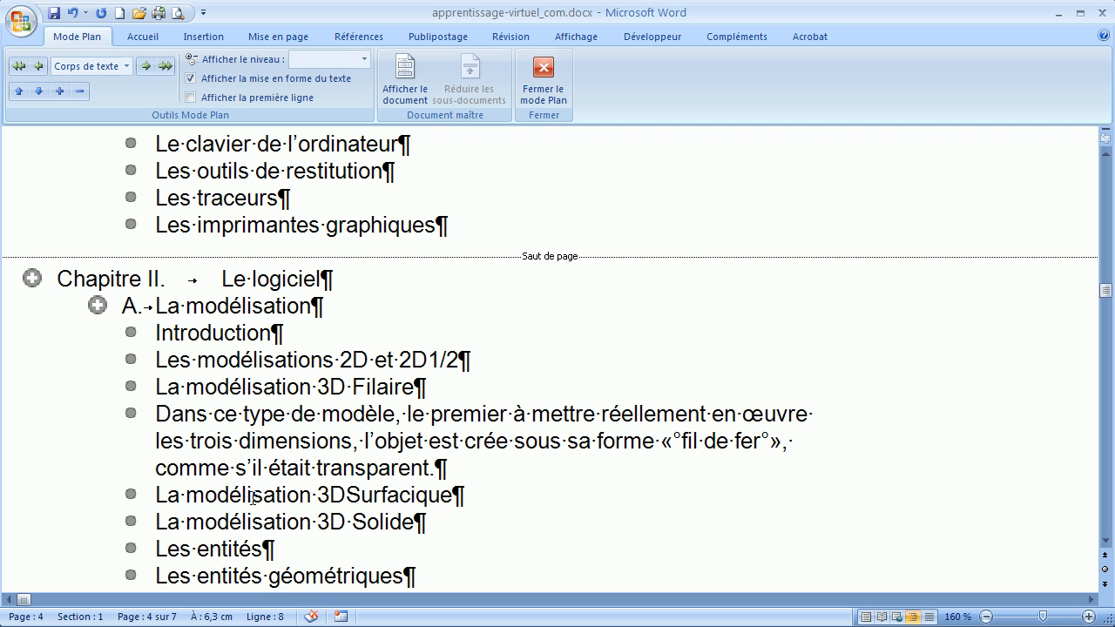
{"action": "left_click", "coordinate": [128, 68]}
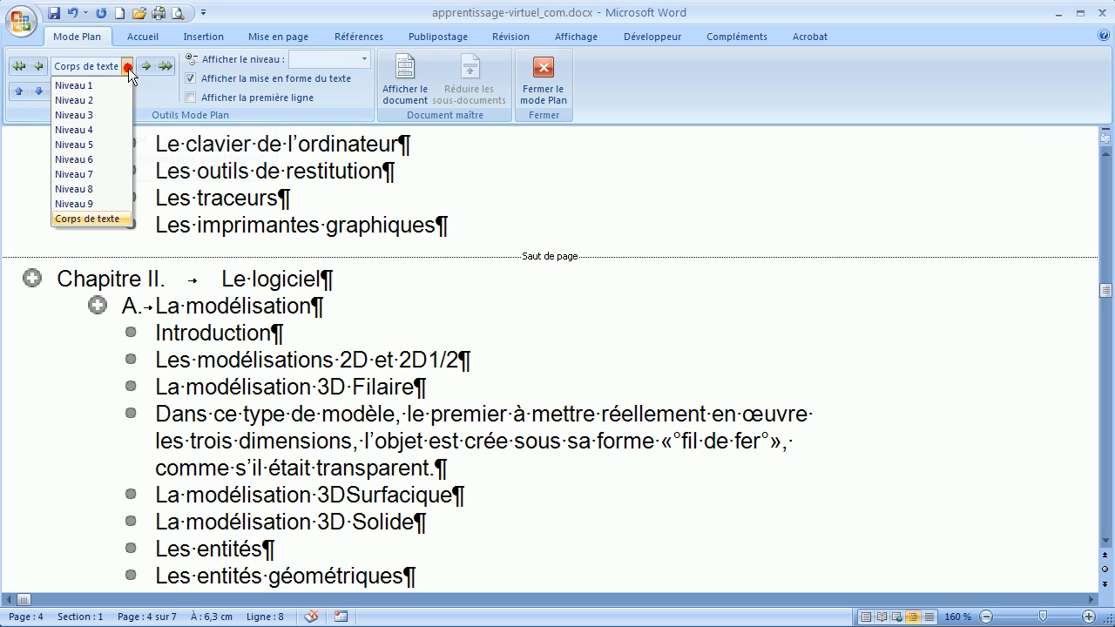
{"action": "left_click", "coordinate": [97, 99]}
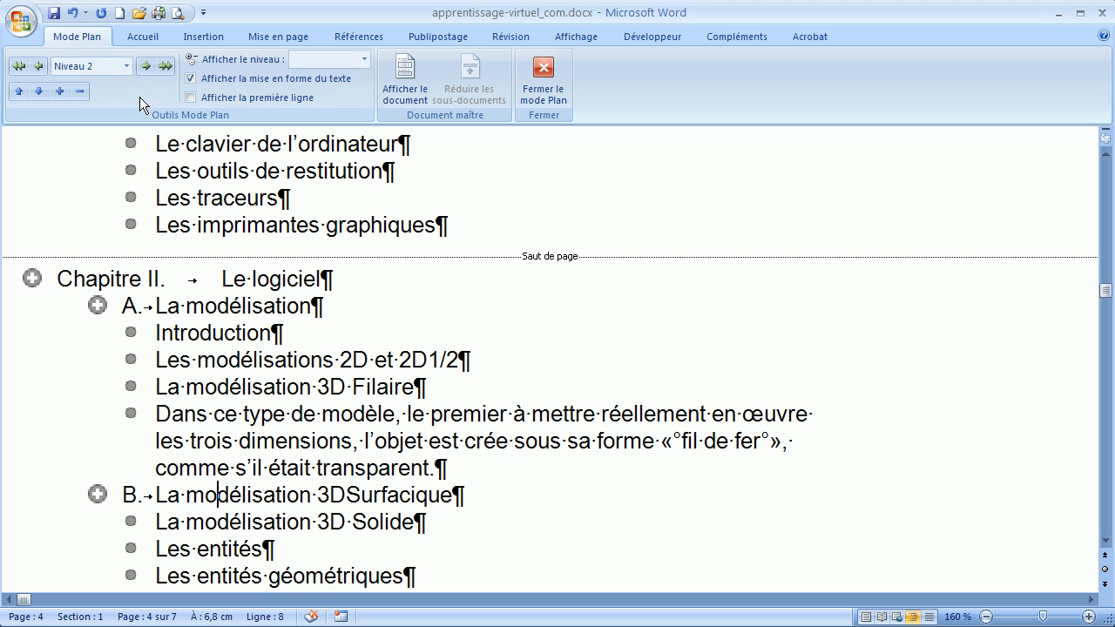
{"action": "left_click", "coordinate": [128, 69]}
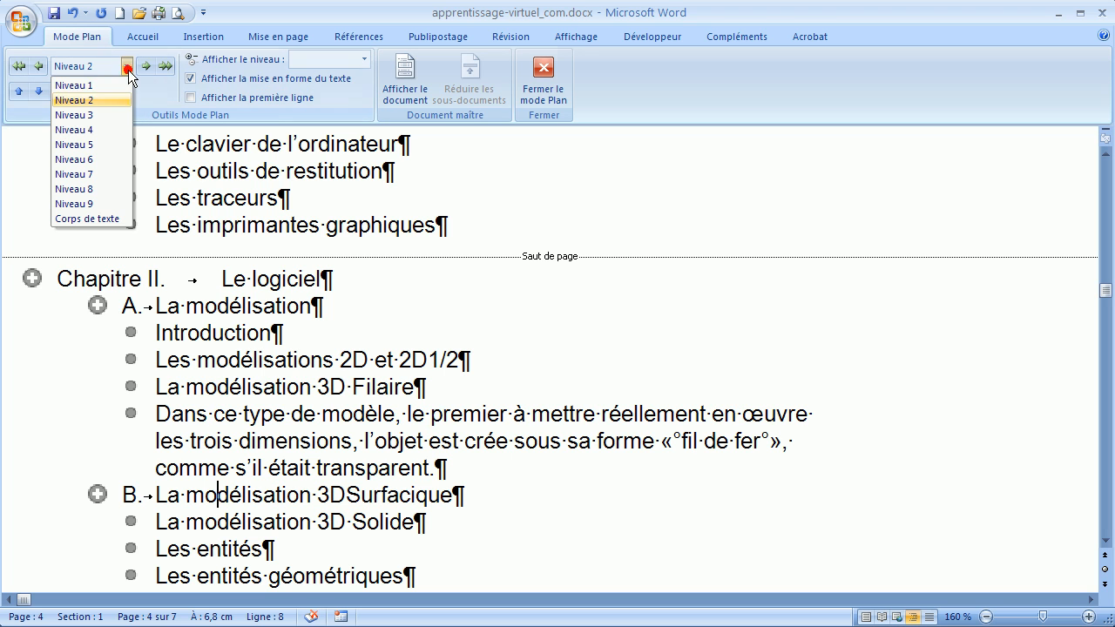
{"action": "left_click", "coordinate": [91, 218]}
Step: Demote the heading "La modélisation" under the chapter "Le logiciel" back to body text
{"action": "left_click", "coordinate": [233, 307]}
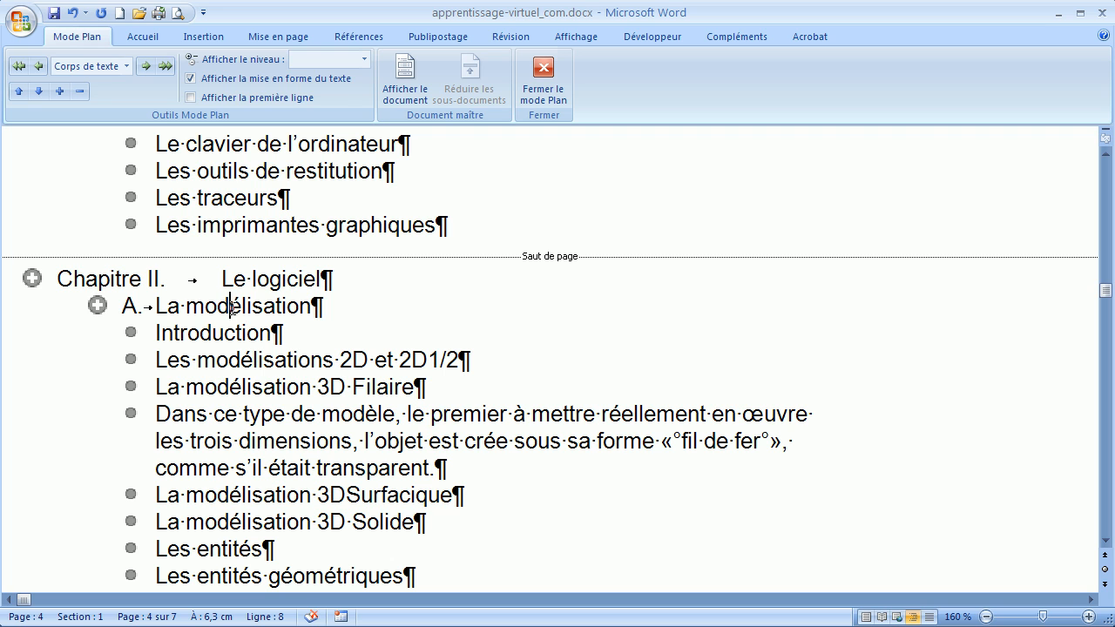
{"action": "left_click", "coordinate": [166, 66]}
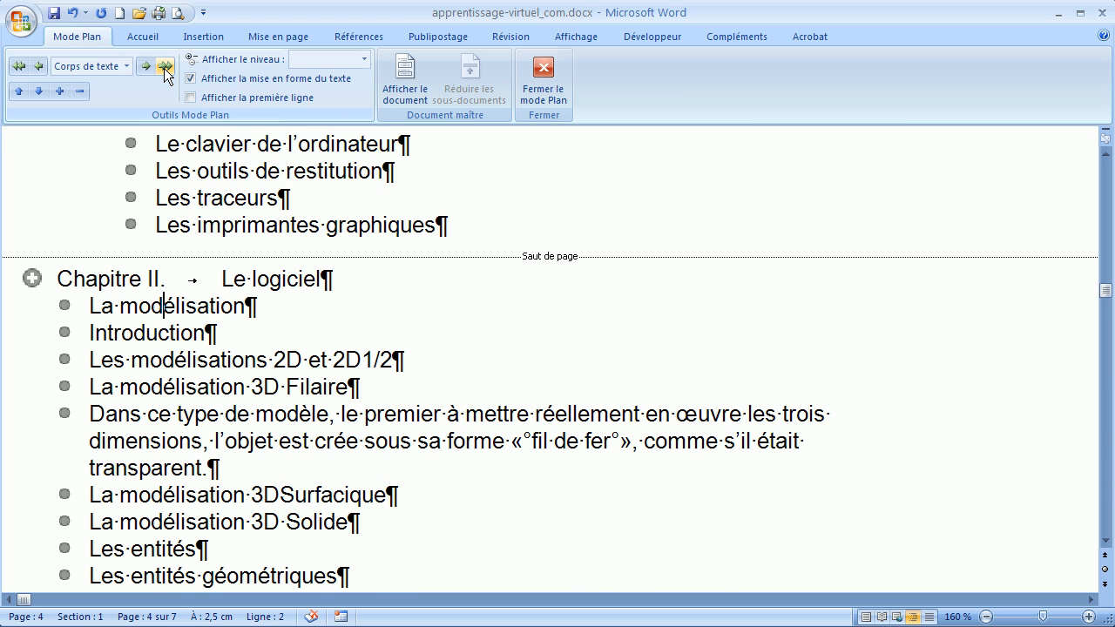
Step: Set the paragraph "L'ordinateur" under "Le matériel informatique" in the first chapter to outline level 3
{"action": "scroll", "coordinate": [214, 286], "scroll_direction": "up", "scroll_amount": 2}
{"action": "scroll", "coordinate": [215, 285], "scroll_direction": "up", "scroll_amount": 5}
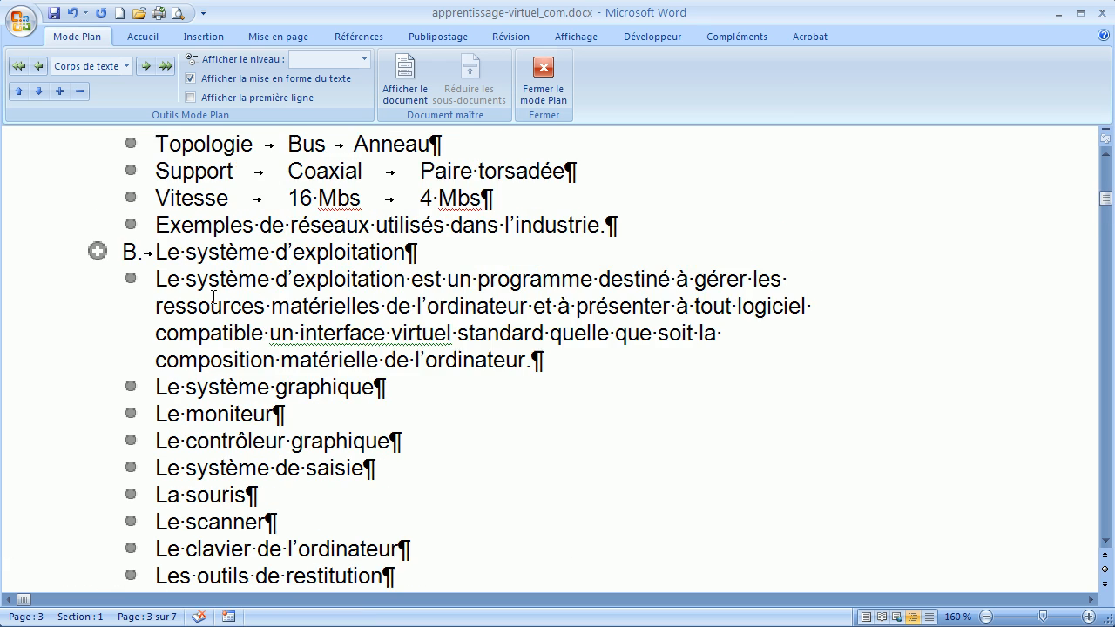
{"action": "scroll", "coordinate": [234, 324], "scroll_direction": "up", "scroll_amount": 1}
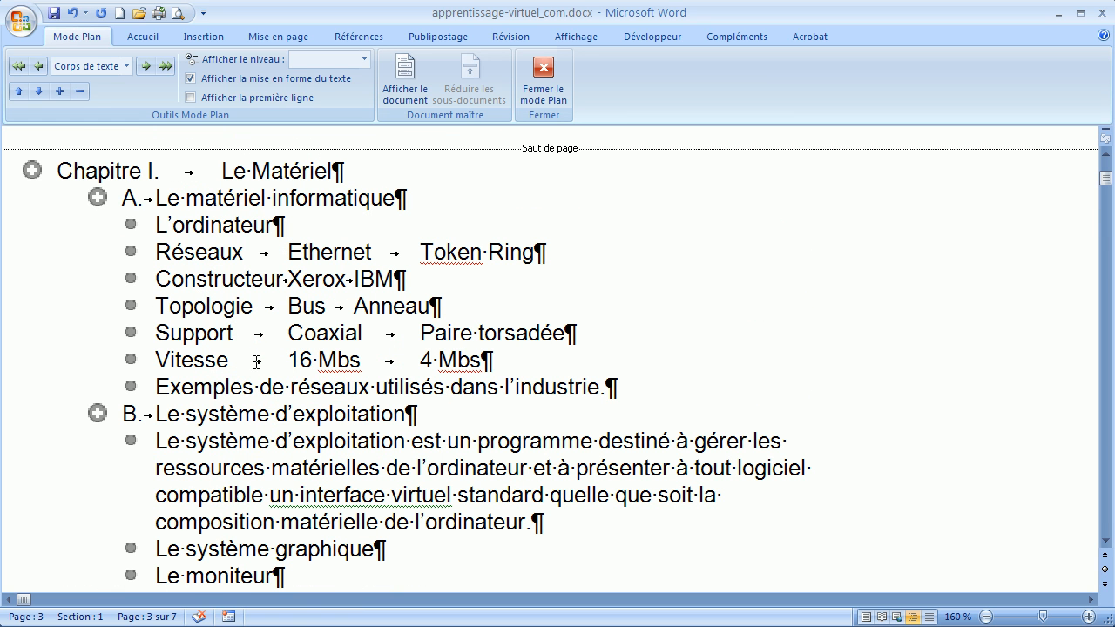
{"action": "left_click", "coordinate": [223, 225]}
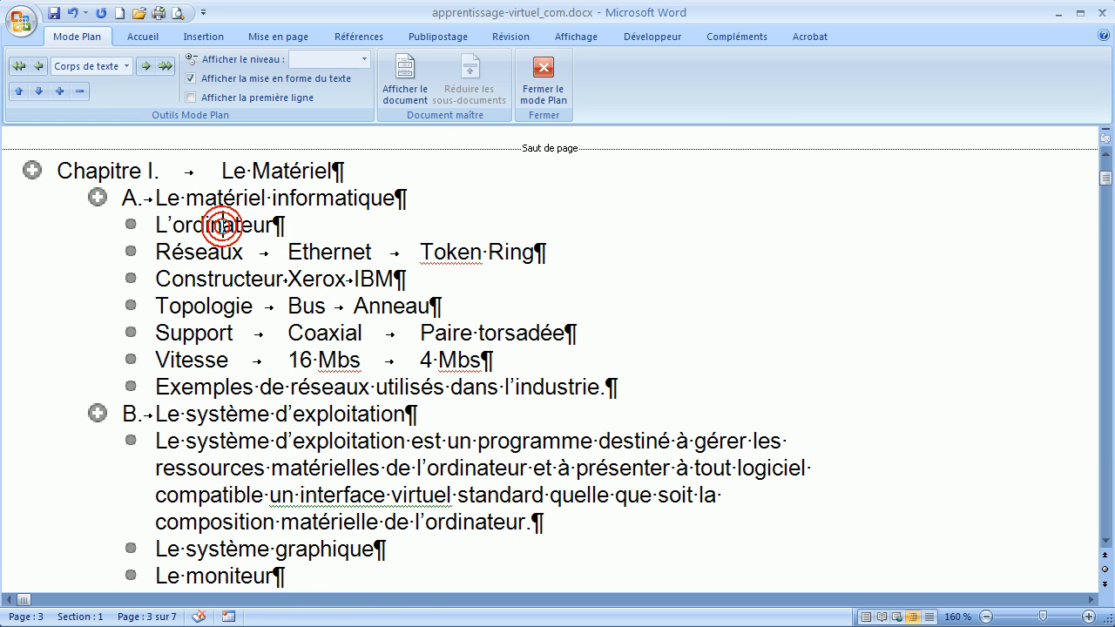
{"action": "left_click", "coordinate": [125, 65]}
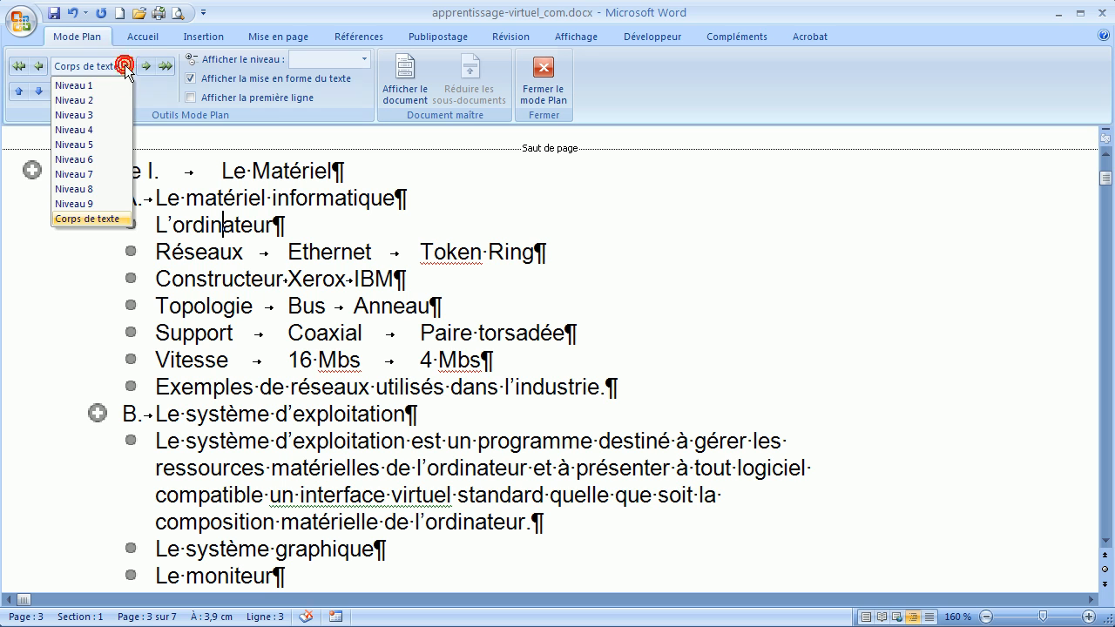
{"action": "left_click", "coordinate": [94, 115]}
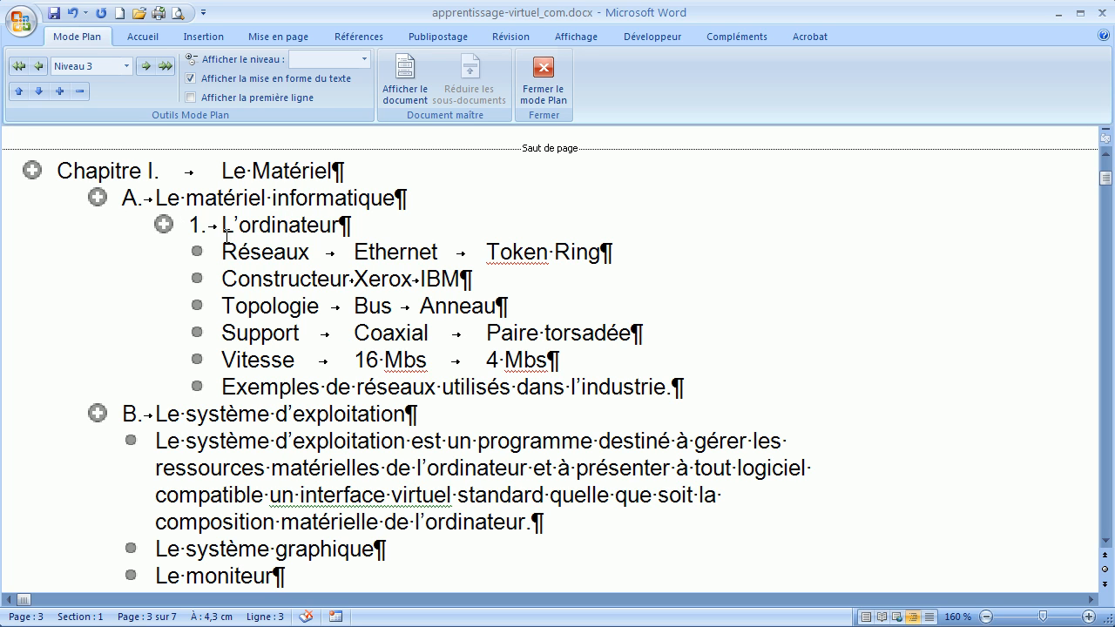
Step: Close Outline view and return to the normal page layout of the document
{"action": "scroll", "coordinate": [247, 202], "scroll_direction": "down", "scroll_amount": 1}
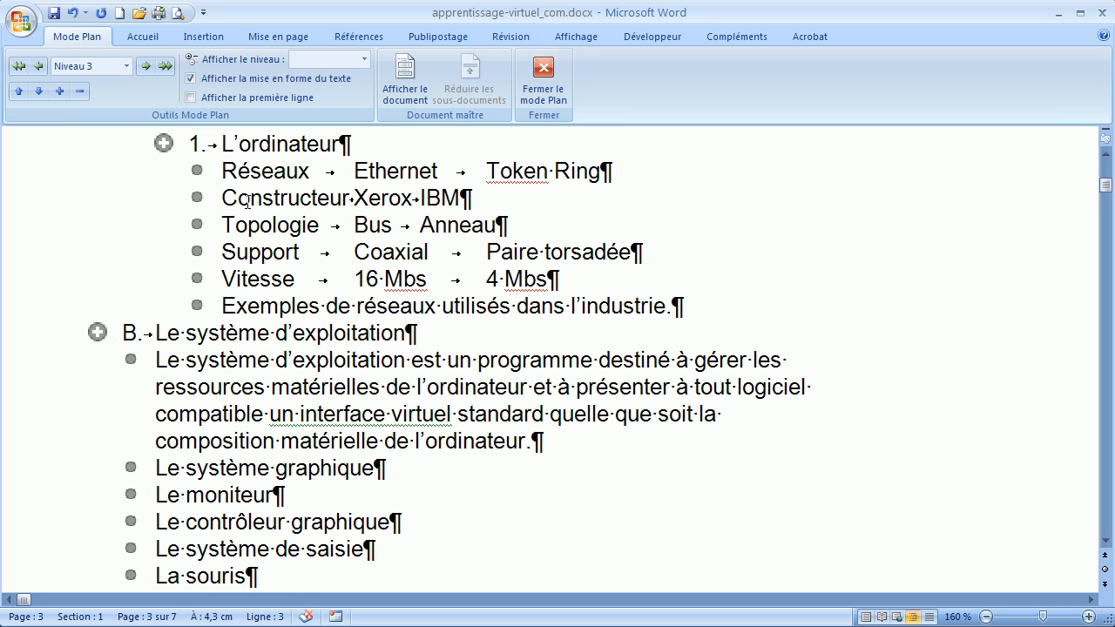
{"action": "scroll", "coordinate": [249, 218], "scroll_direction": "up", "scroll_amount": 3}
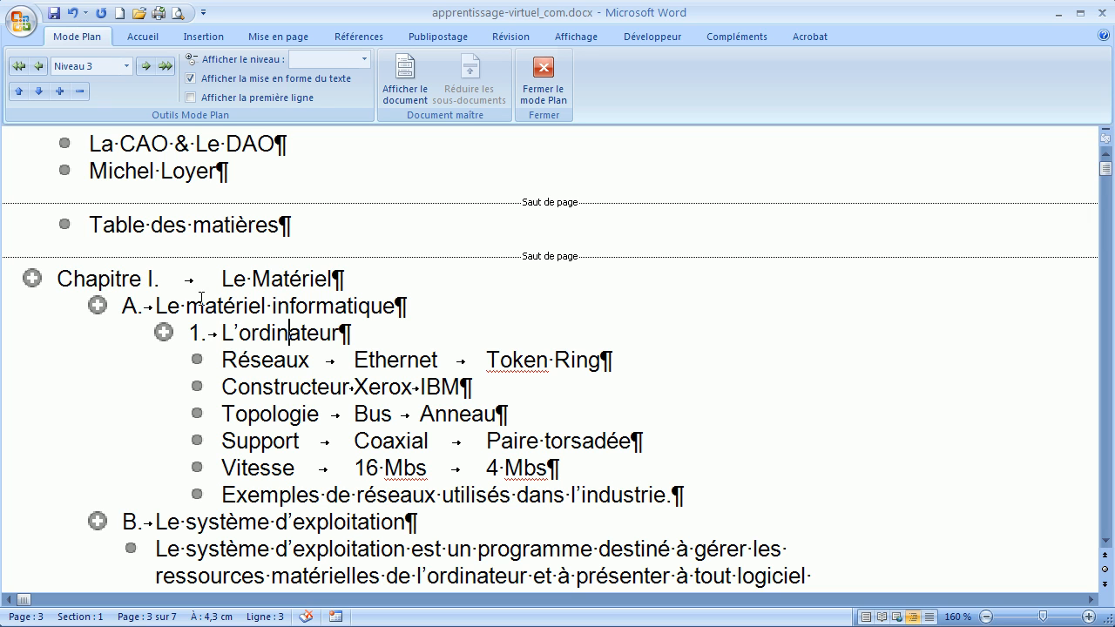
{"action": "left_click", "coordinate": [555, 77]}
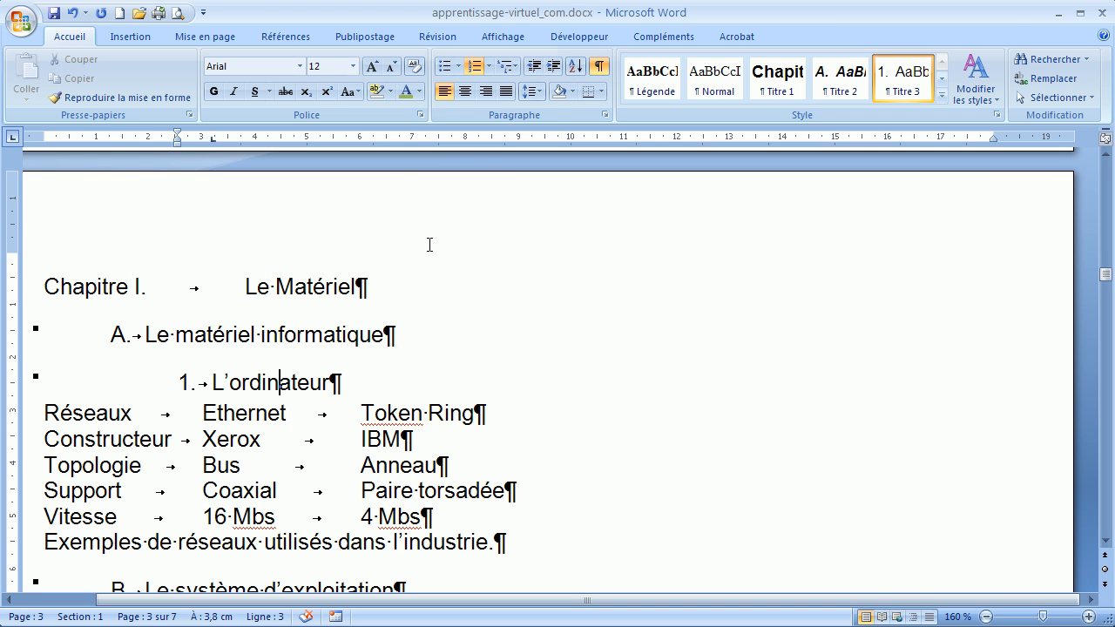
Step: Place the cursor in the heading "L'ordinateur" and open the full gallery of available styles
{"action": "scroll", "coordinate": [430, 245], "scroll_direction": "down", "scroll_amount": 1}
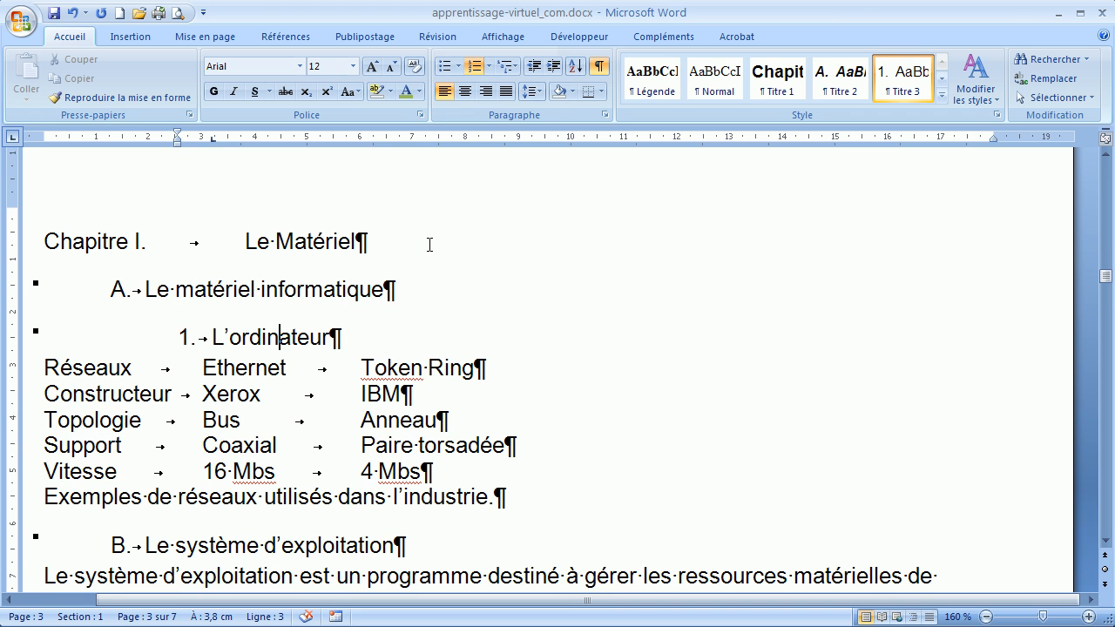
{"action": "left_click", "coordinate": [271, 336]}
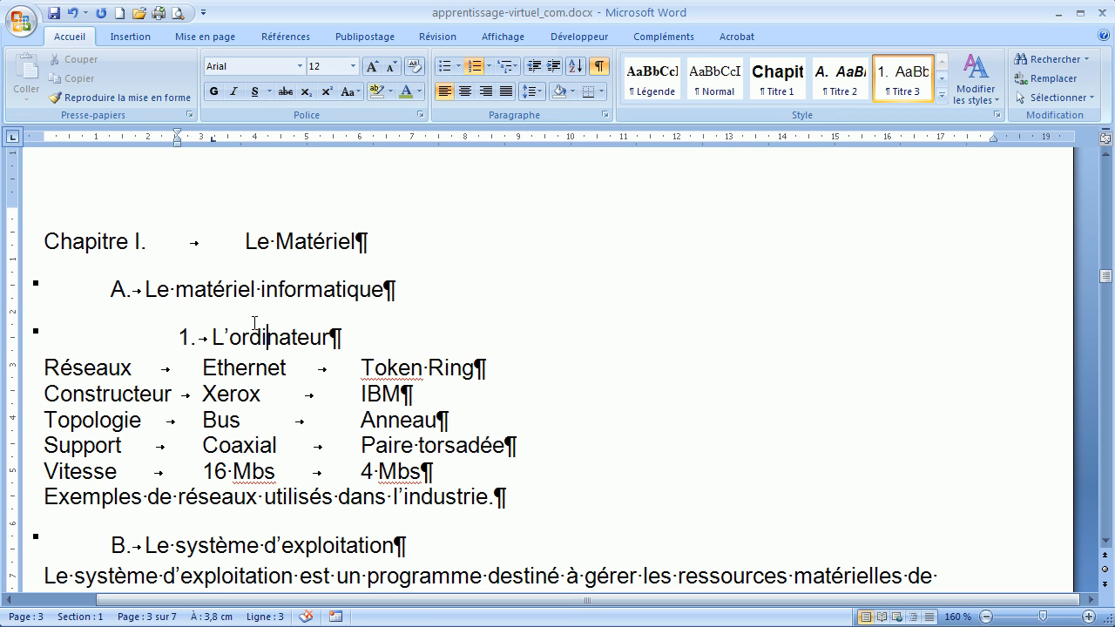
{"action": "left_click", "coordinate": [942, 94]}
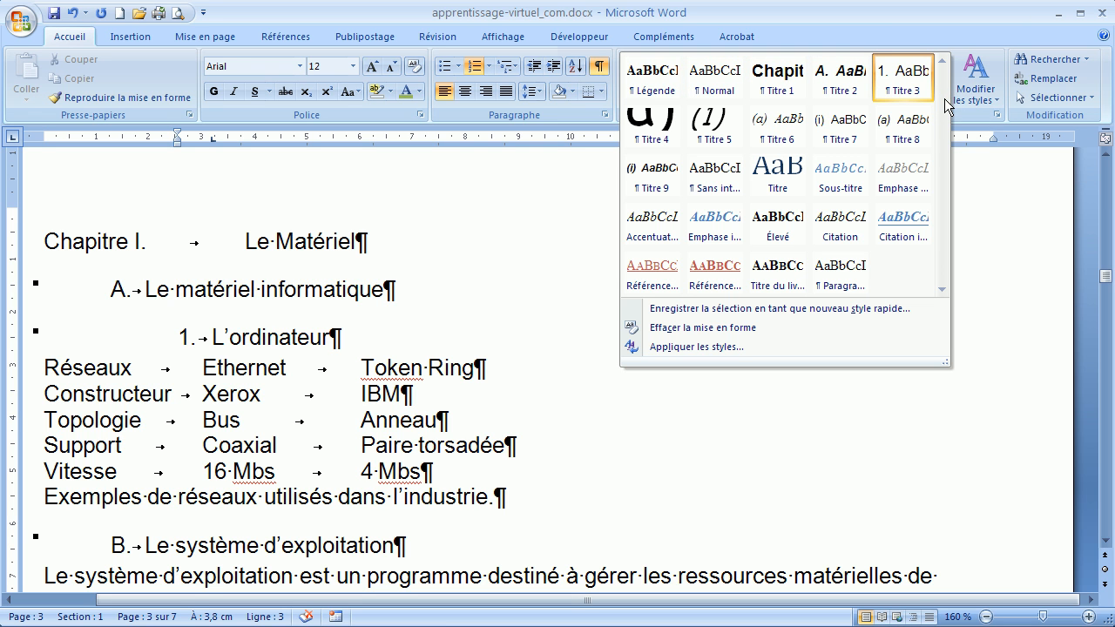